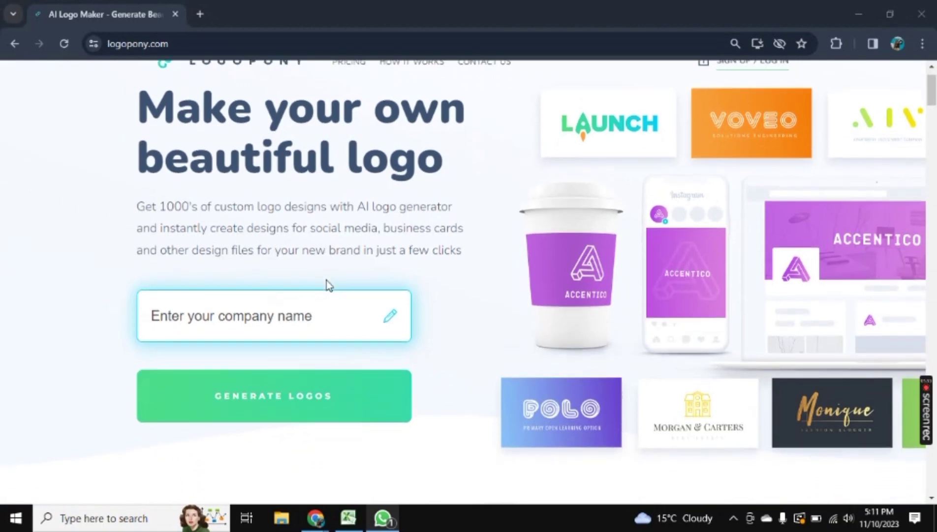
- Enter "cyber learning" as the company name on the LogoPony home page and start generating logos
{"action": "scroll", "coordinate": [327, 281], "scroll_direction": "up", "scroll_amount": 1}
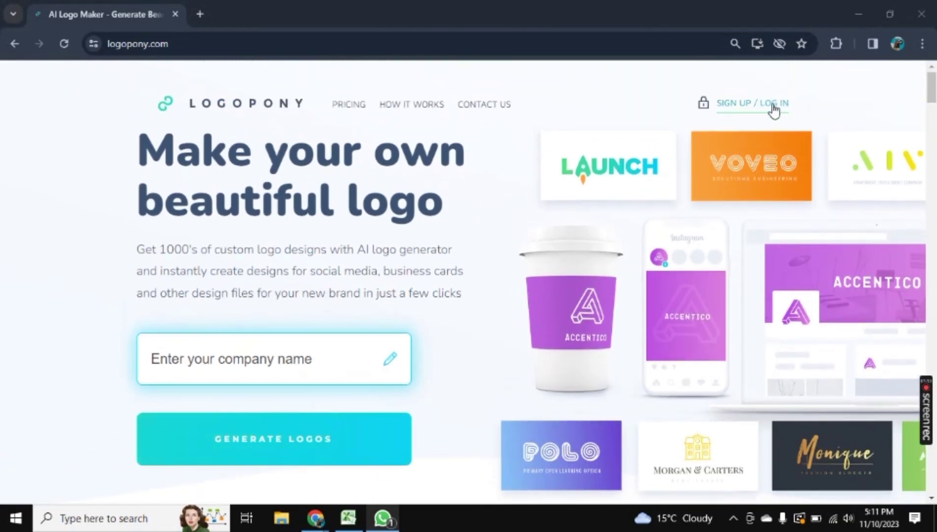
{"action": "scroll", "coordinate": [425, 310], "scroll_direction": "down", "scroll_amount": 2}
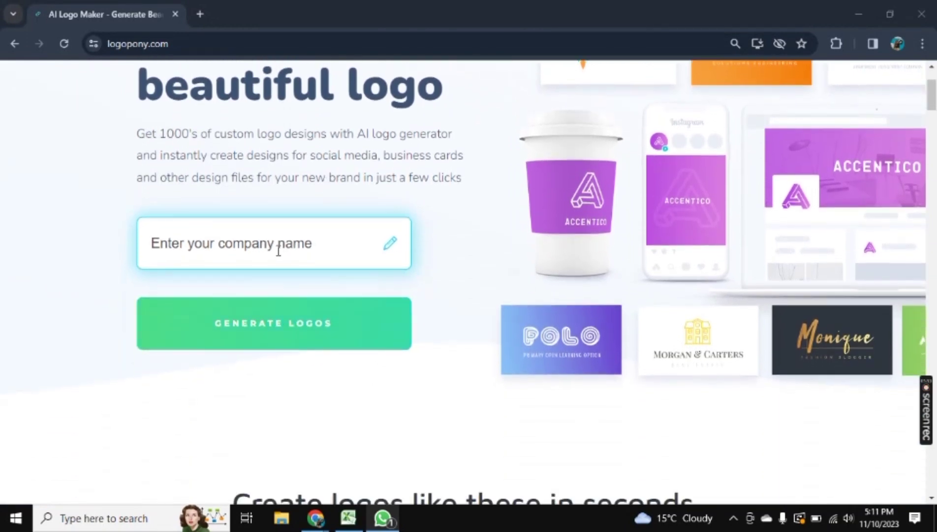
{"action": "left_click", "coordinate": [278, 251]}
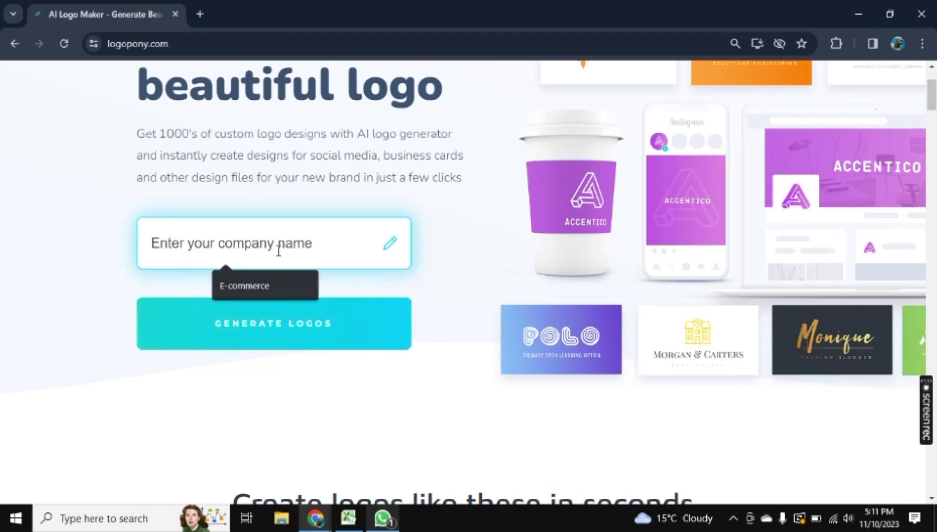
{"action": "type", "text": "cye"}
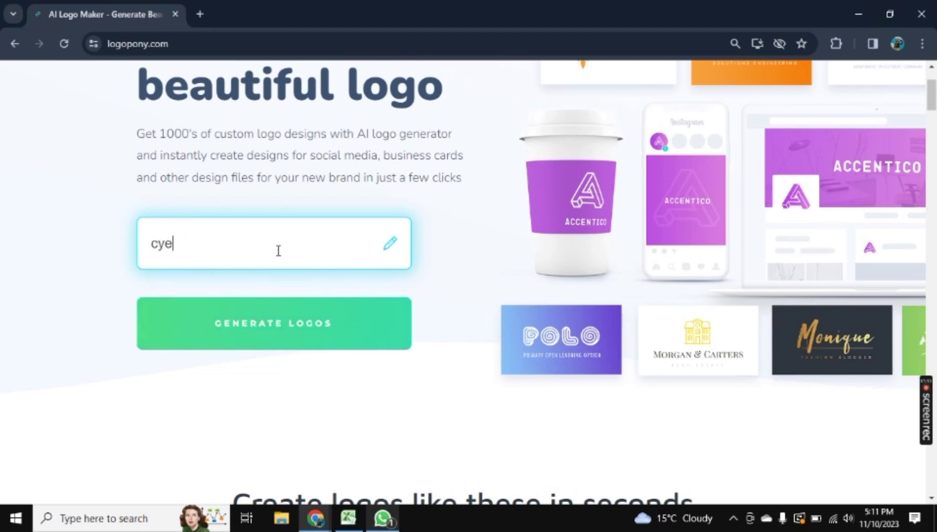
{"action": "key", "text": "BackSpace"}
{"action": "key", "text": "BackSpace"}
{"action": "type", "text": "ber"}
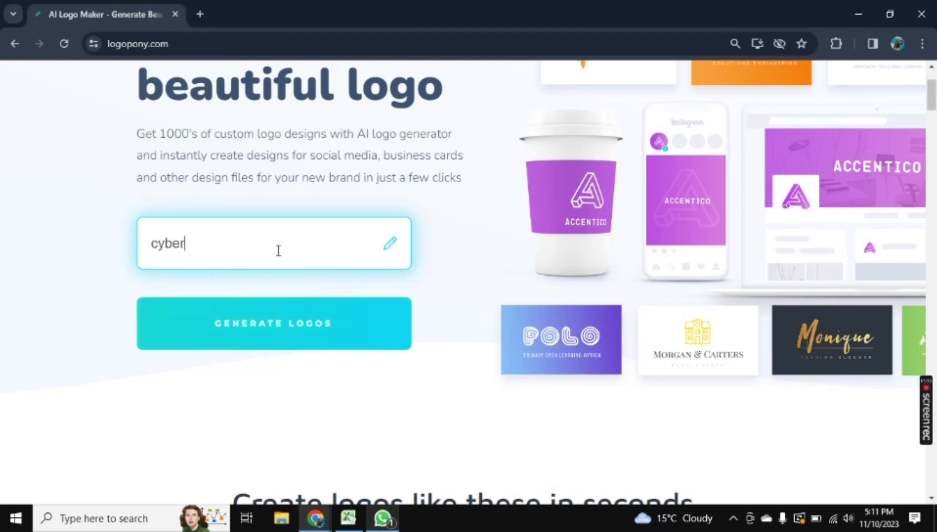
{"action": "type", "text": " learning"}
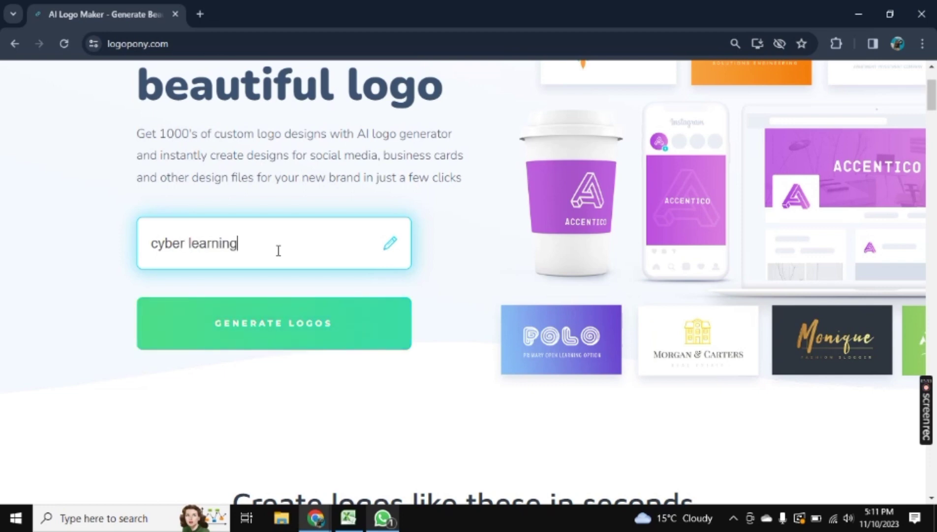
{"action": "left_click", "coordinate": [272, 316]}
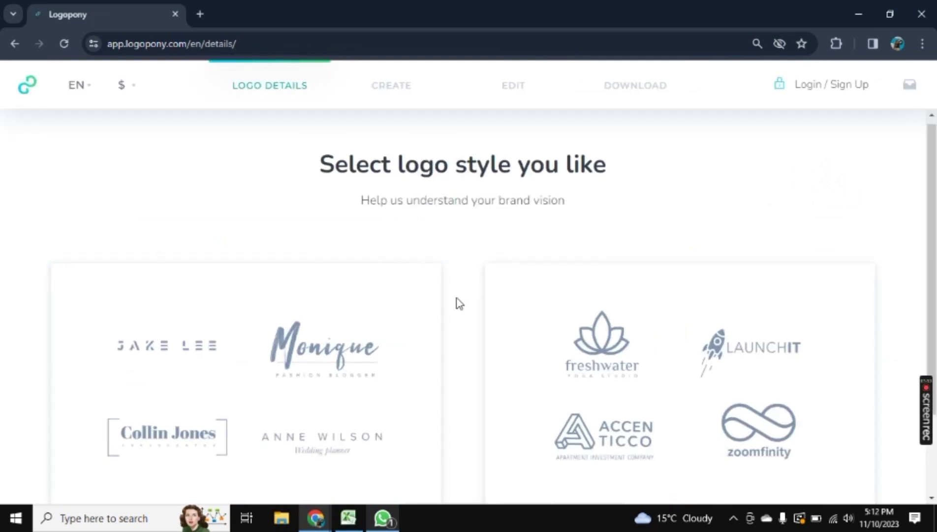
- Choose the Business branding logo style, add five abstract geometric icons to the logo, and continue to the color selection
{"action": "scroll", "coordinate": [456, 304], "scroll_direction": "down", "scroll_amount": 2}
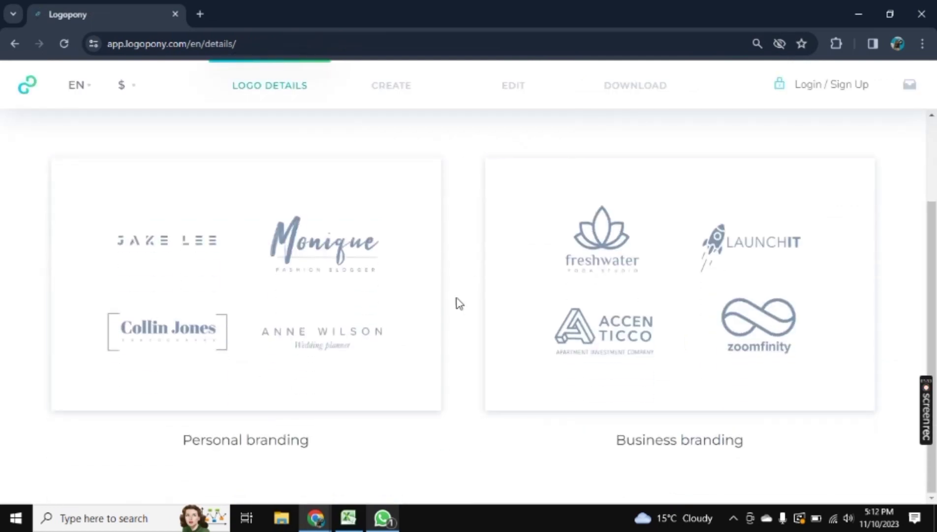
{"action": "left_click", "coordinate": [666, 308]}
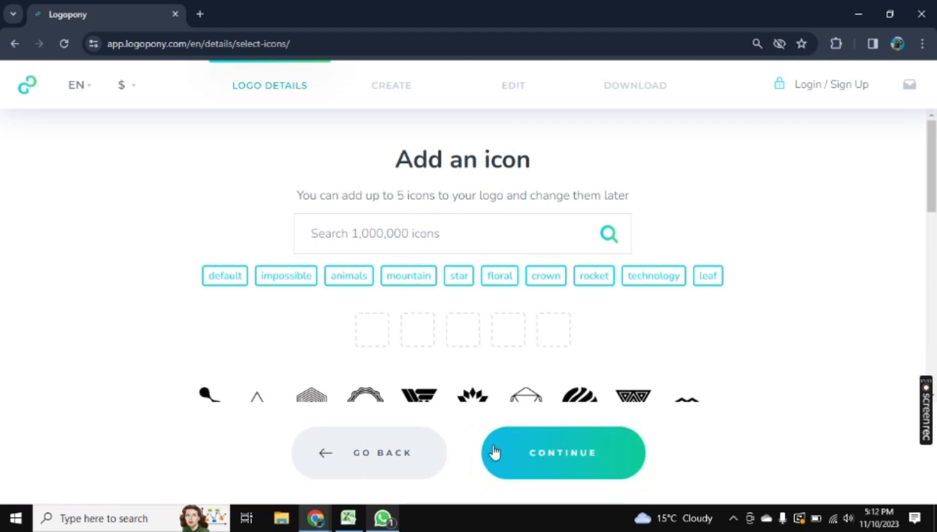
{"action": "scroll", "coordinate": [453, 350], "scroll_direction": "down", "scroll_amount": 3}
{"action": "scroll", "coordinate": [376, 197], "scroll_direction": "down", "scroll_amount": 5}
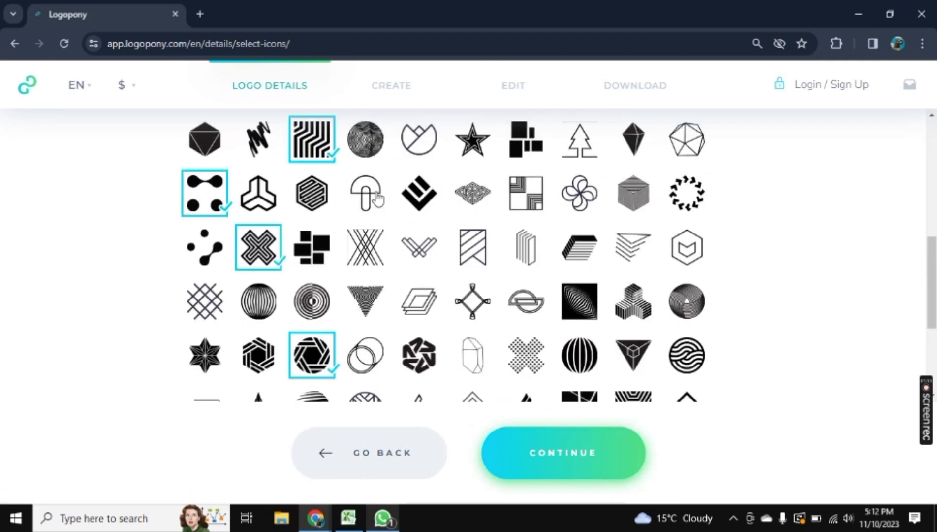
{"action": "left_click", "coordinate": [596, 470]}
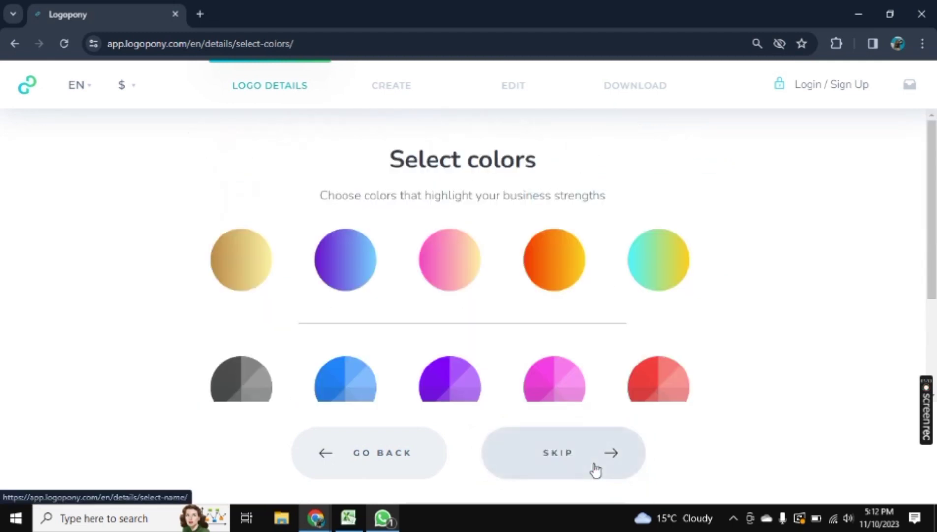
- Select the magenta, orange-yellow gradient and turquoise-yellow gradient colors for the logo and continue
{"action": "left_click", "coordinate": [559, 385]}
{"action": "left_click", "coordinate": [477, 275]}
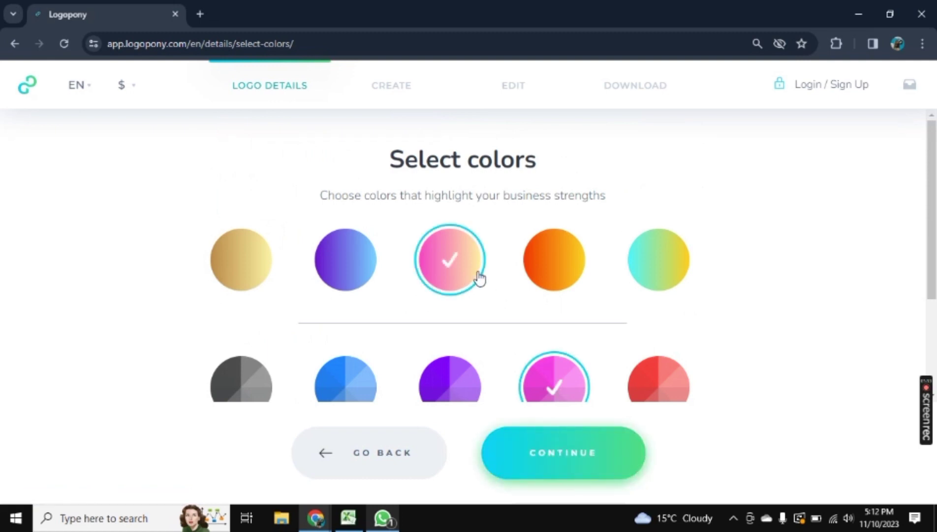
{"action": "left_click", "coordinate": [454, 262]}
{"action": "left_click", "coordinate": [534, 268]}
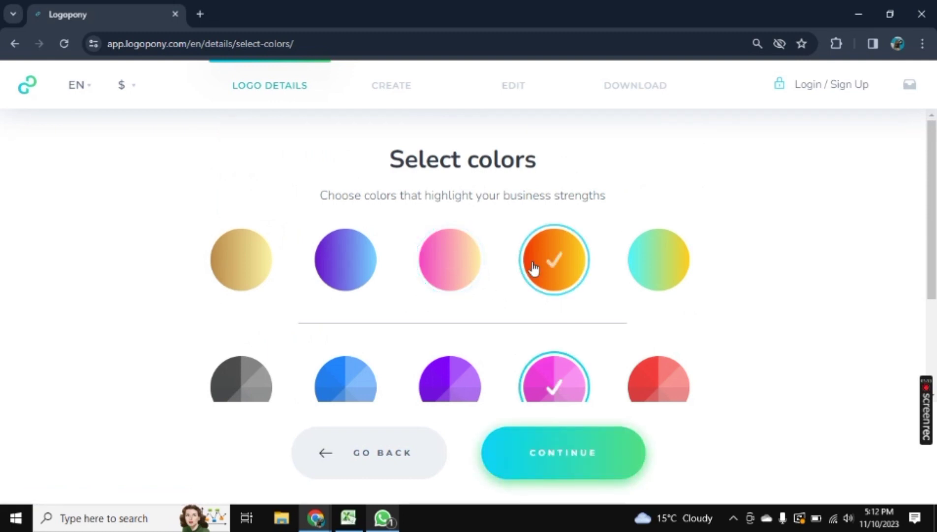
{"action": "left_click", "coordinate": [648, 260]}
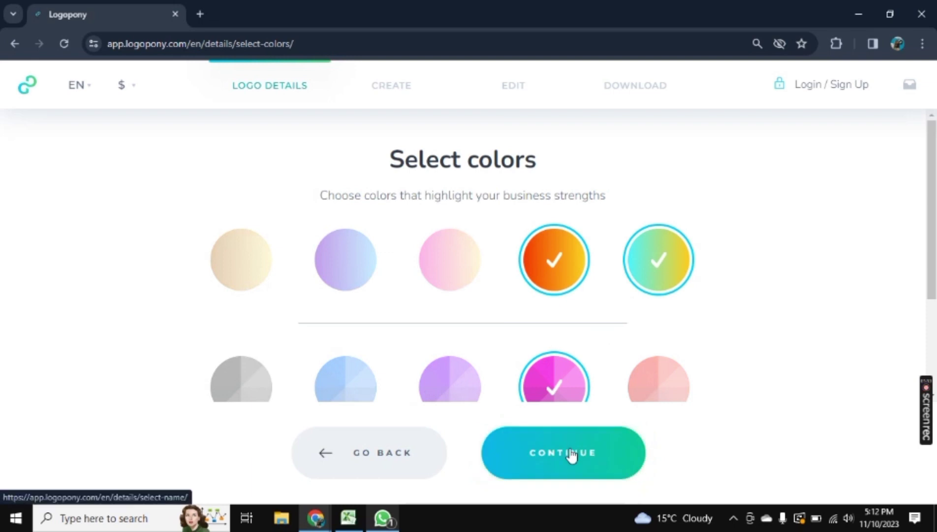
{"action": "left_click", "coordinate": [571, 455]}
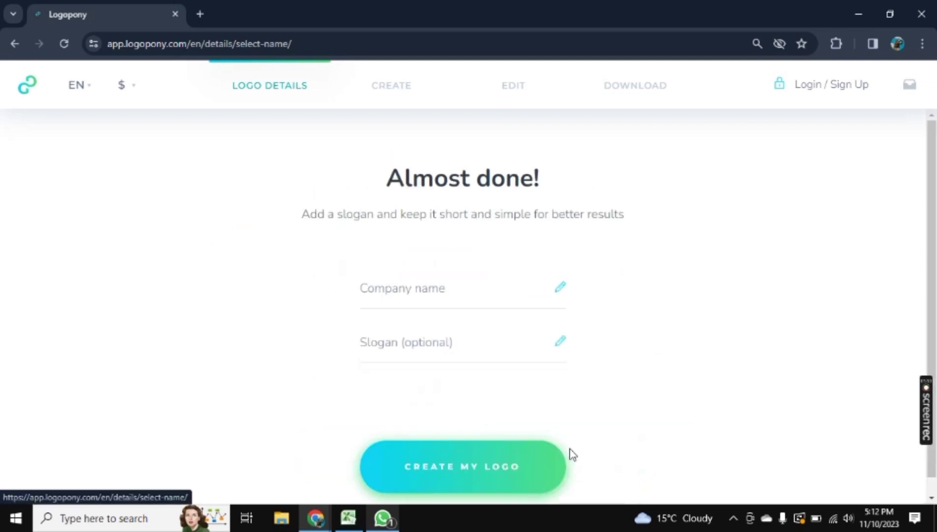
- Fill in "cyber learning" as the company name without a slogan and create the logo
{"action": "left_click", "coordinate": [484, 297]}
{"action": "type", "text": "cyber l"}
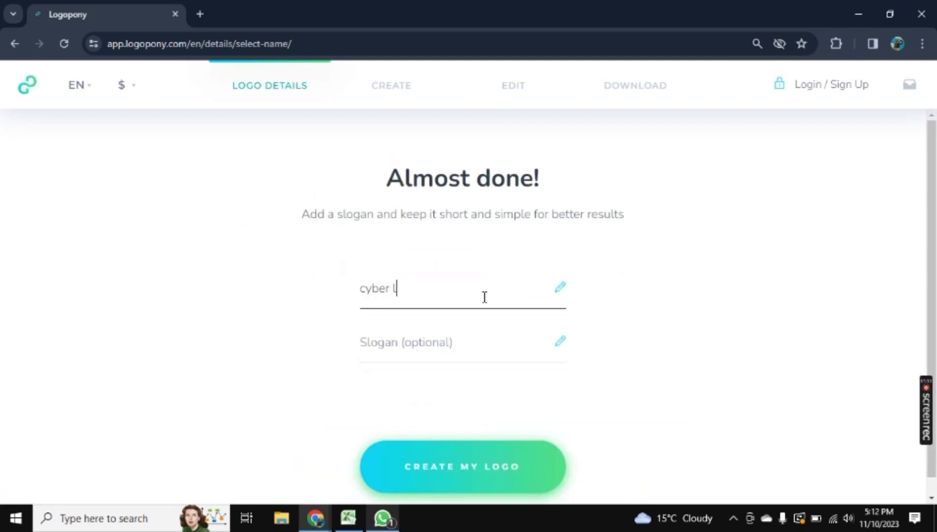
{"action": "type", "text": "earning"}
{"action": "key", "text": "Return"}
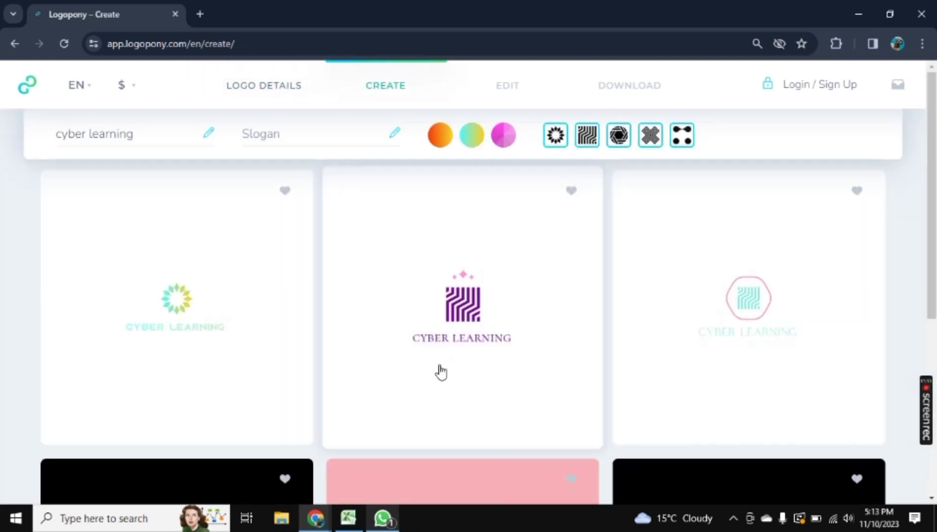
- Review the generated logo designs down to the end of the page and request more designs
{"action": "scroll", "coordinate": [337, 413], "scroll_direction": "down", "scroll_amount": 5}
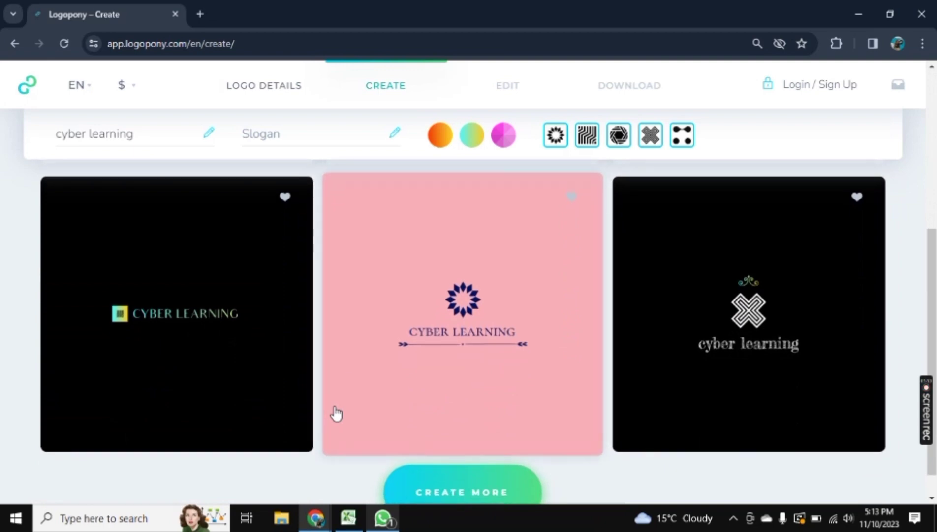
{"action": "scroll", "coordinate": [336, 413], "scroll_direction": "down", "scroll_amount": 1}
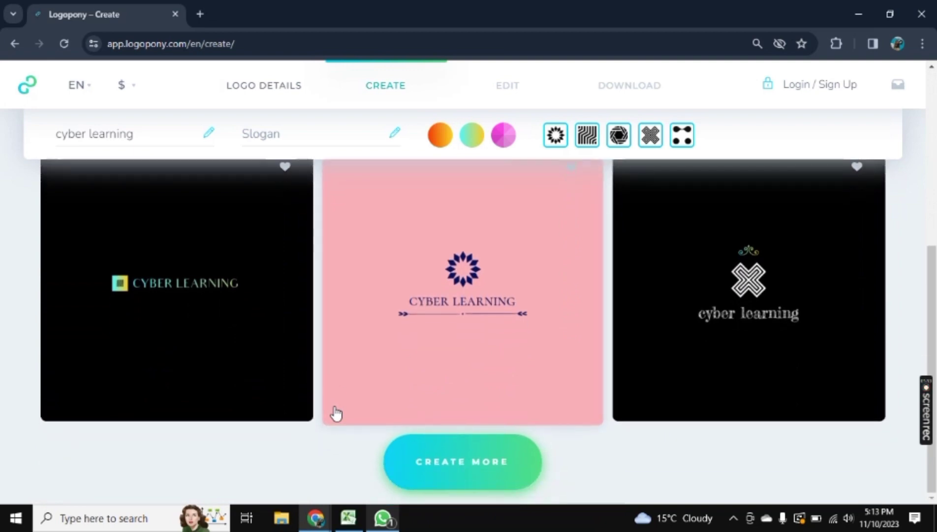
{"action": "left_click", "coordinate": [454, 463]}
- Open canva.com in a new browser tab and log in to the account
{"action": "left_click", "coordinate": [200, 13]}
{"action": "type", "text": "can"}
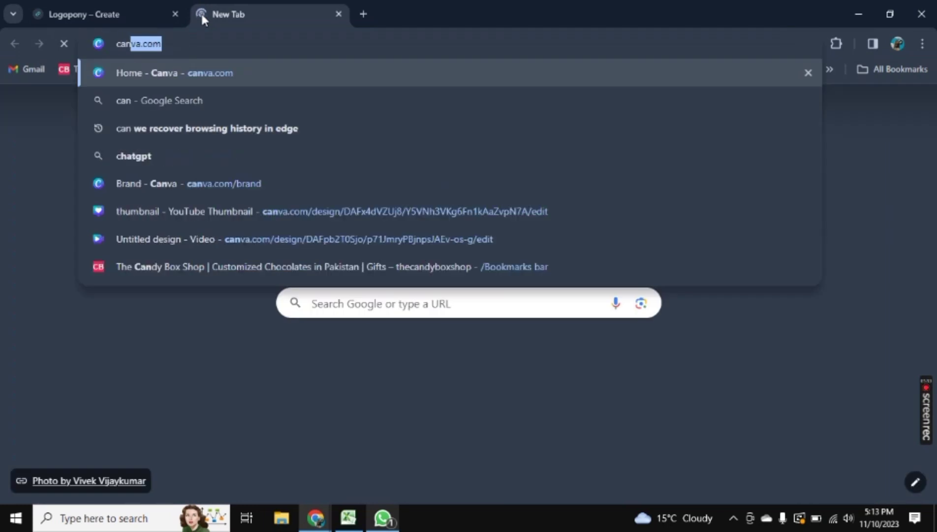
{"action": "key", "text": "Return"}
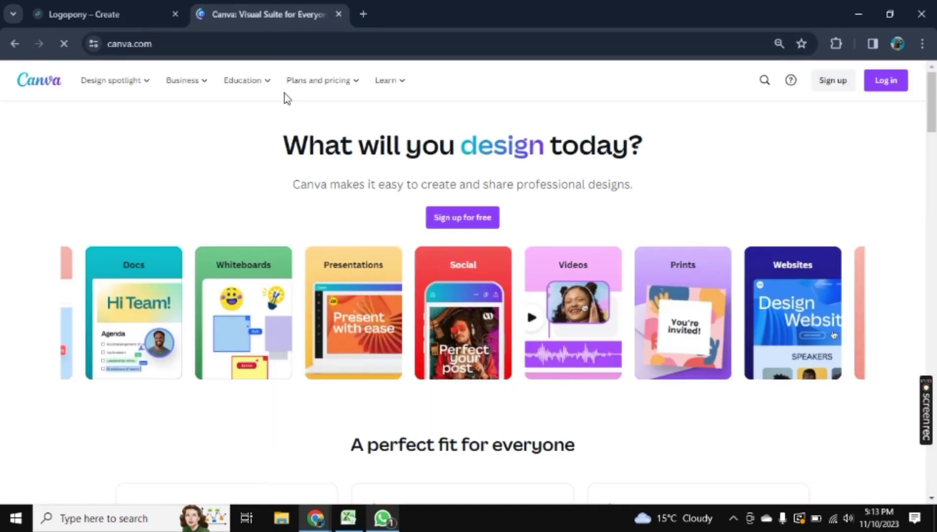
{"action": "left_click", "coordinate": [887, 83]}
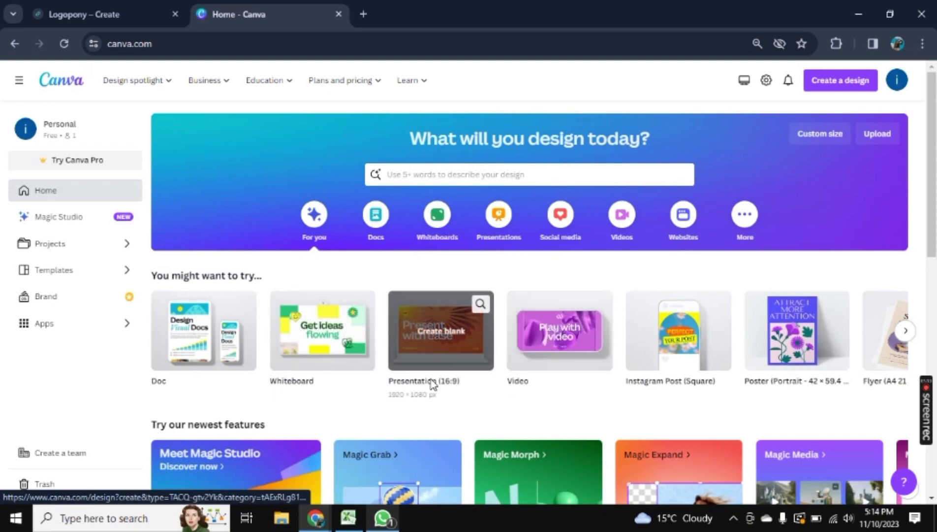
- Create a blank whiteboard from the design suggestions on the Canva home page
{"action": "scroll", "coordinate": [432, 384], "scroll_direction": "down", "scroll_amount": 6}
{"action": "scroll", "coordinate": [432, 384], "scroll_direction": "up", "scroll_amount": 4}
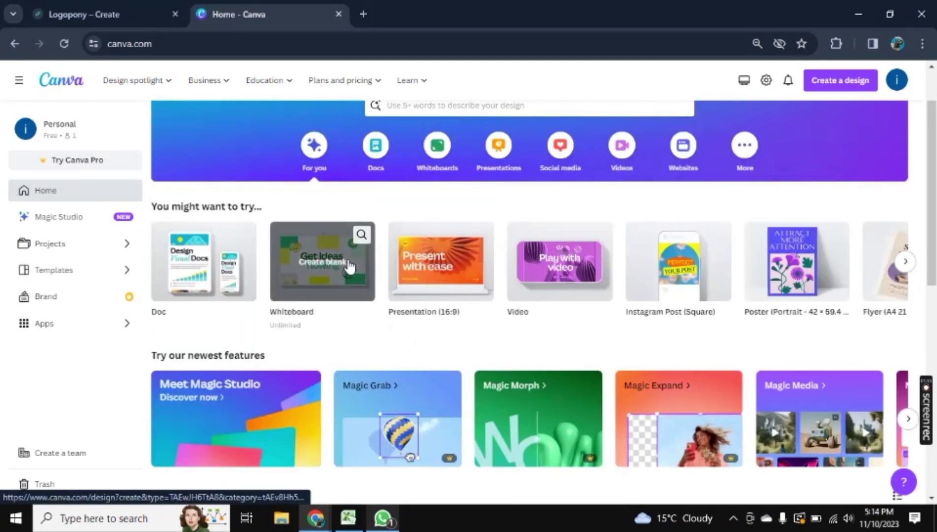
{"action": "left_click", "coordinate": [349, 268]}
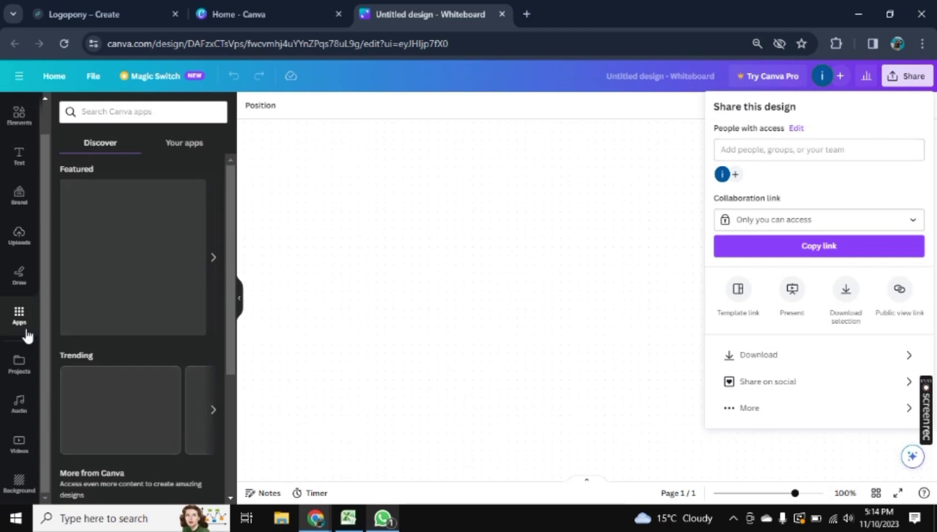
- Search the Canva apps for "ai image generator" and open the Magic Media app
{"action": "left_click", "coordinate": [171, 107]}
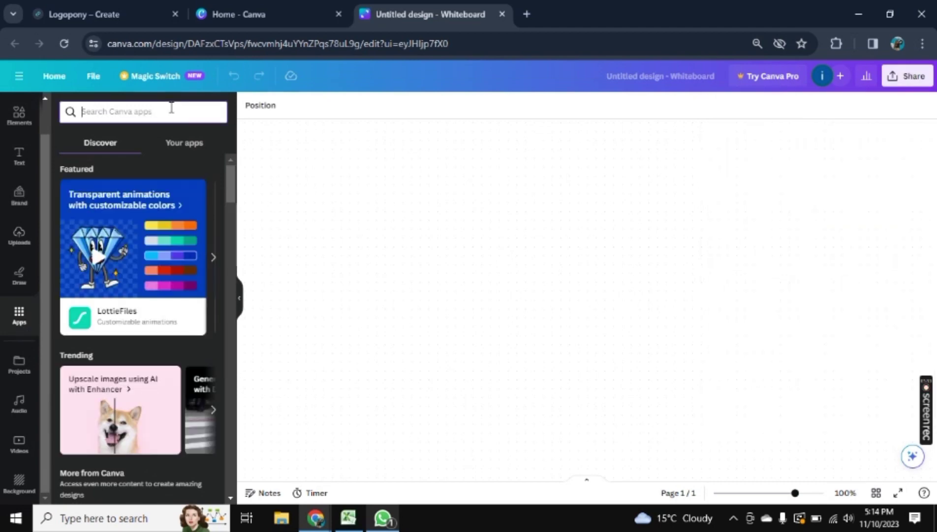
{"action": "type", "text": "ai image"}
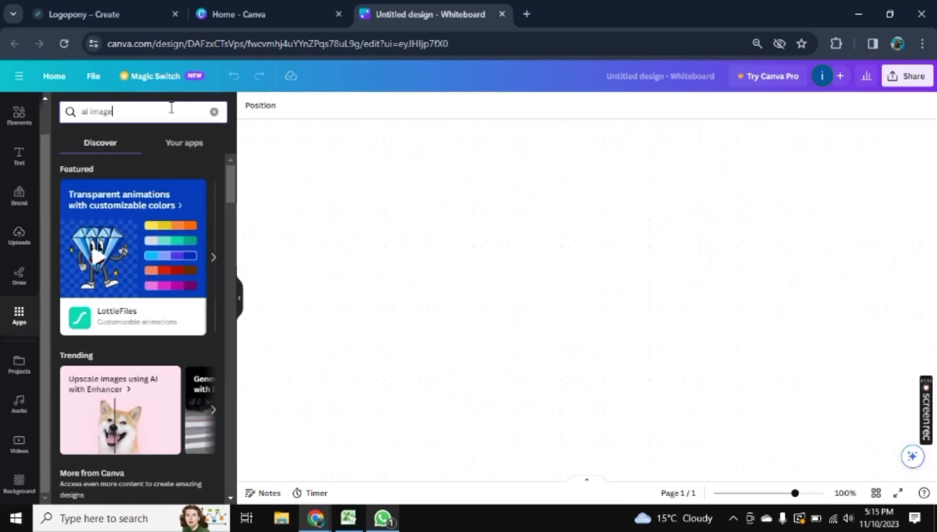
{"action": "type", "text": " generator"}
{"action": "key", "text": "Return"}
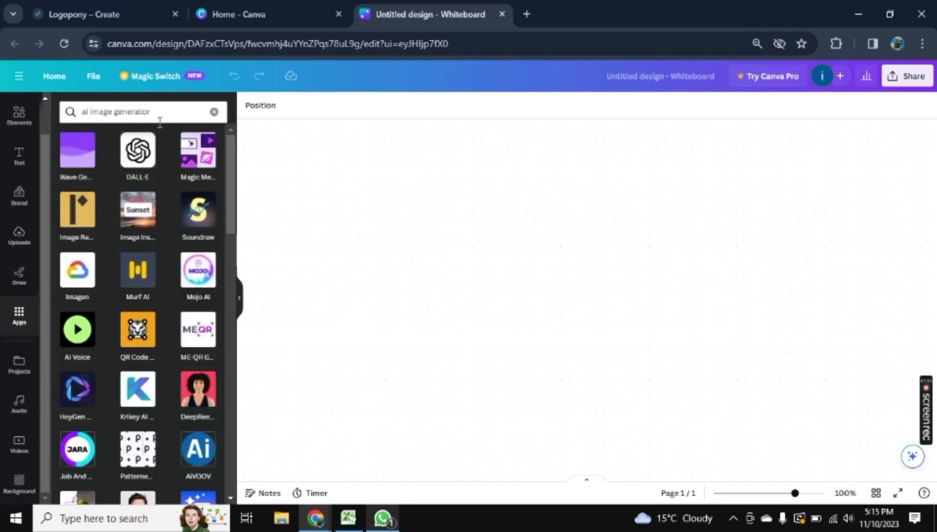
{"action": "left_click", "coordinate": [207, 157]}
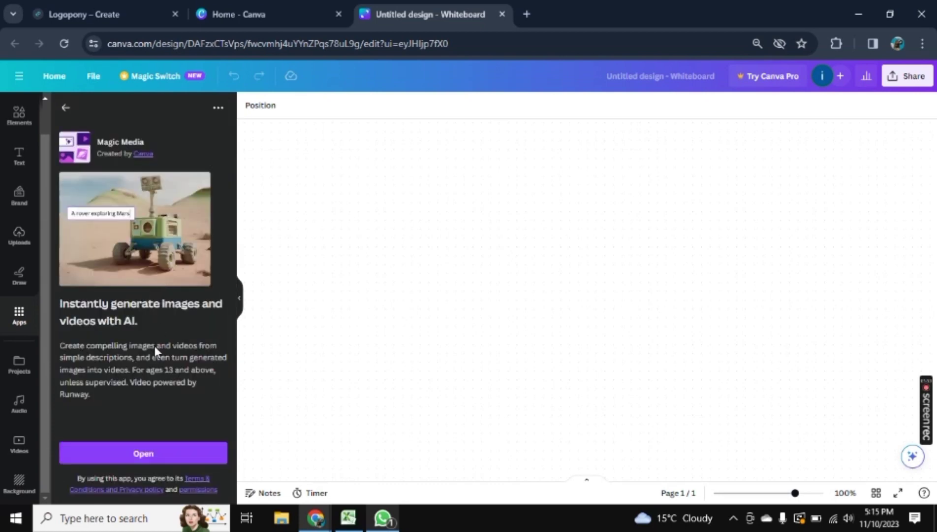
{"action": "left_click", "coordinate": [142, 454]}
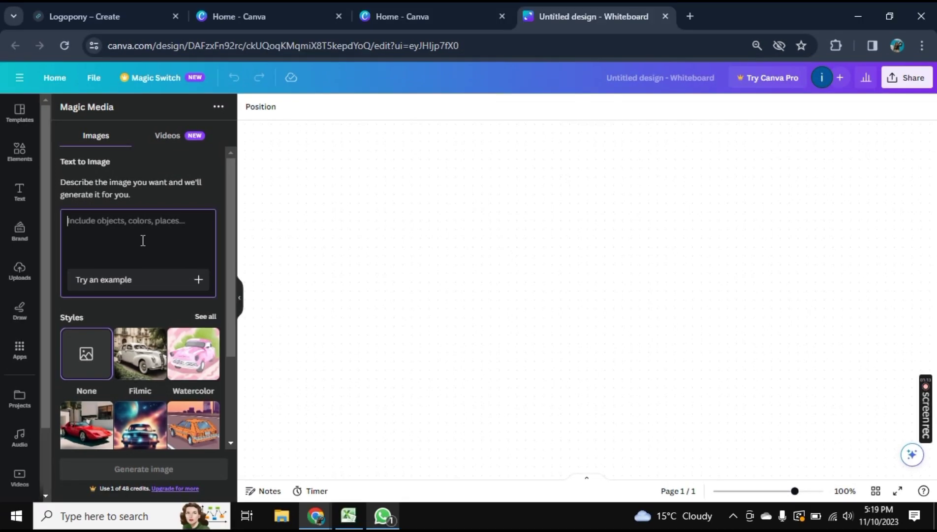
- Generate images from the prompt "playing with dog in a park" with no style applied
{"action": "type", "text": "playing"}
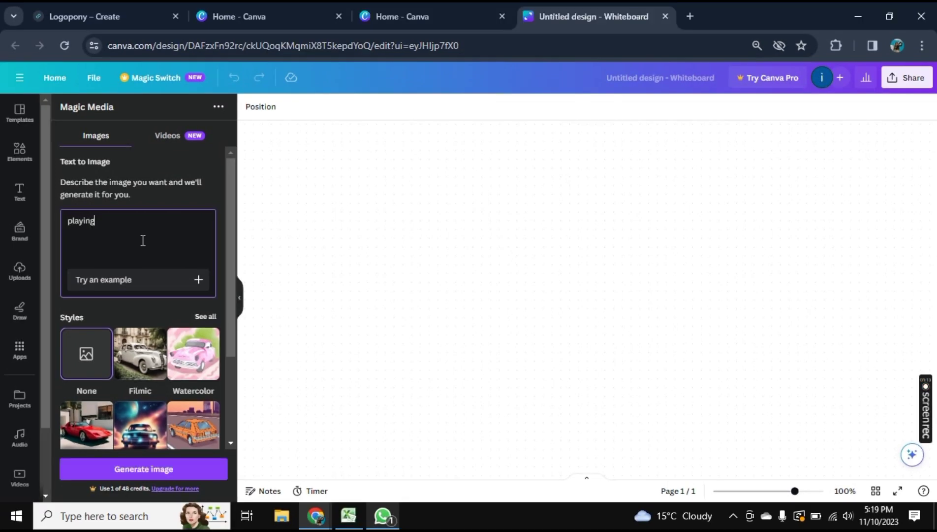
{"action": "type", "text": " with dog in a park"}
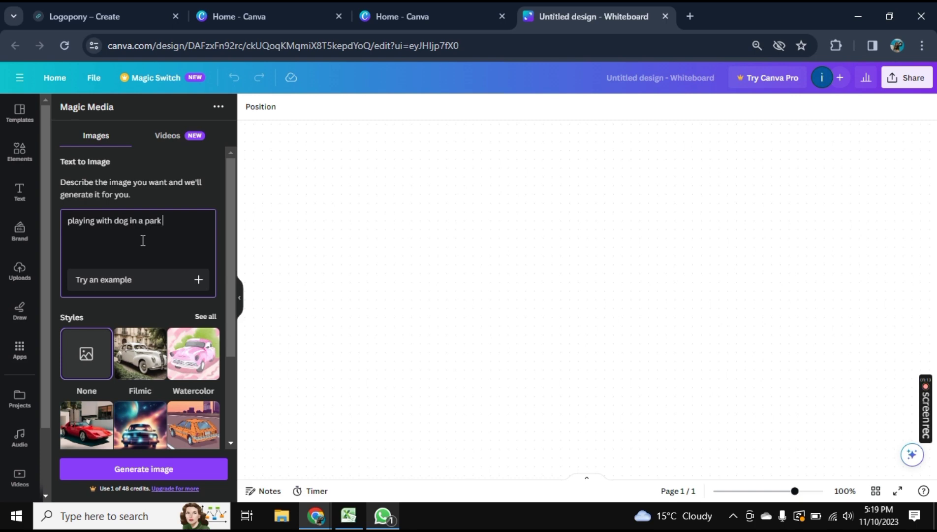
{"action": "key", "text": "Return"}
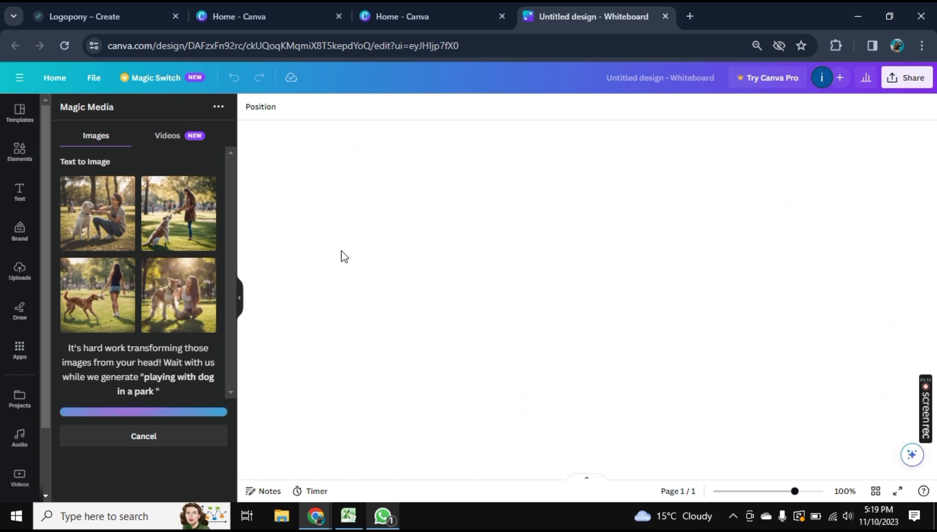
- Add the generated images of a woman with a dog in the park to the whiteboard
{"action": "left_click_drag", "start_coordinate": [104, 230], "coordinate": [512, 315]}
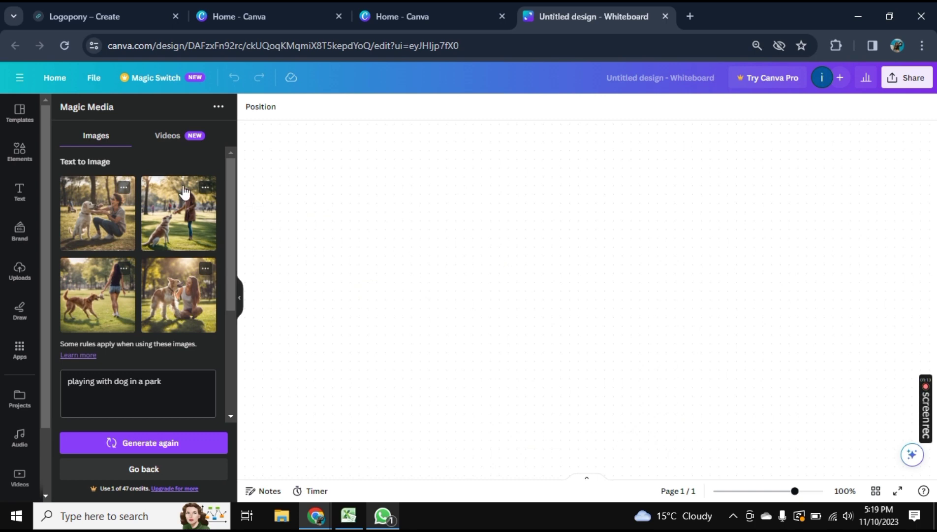
{"action": "left_click", "coordinate": [185, 193]}
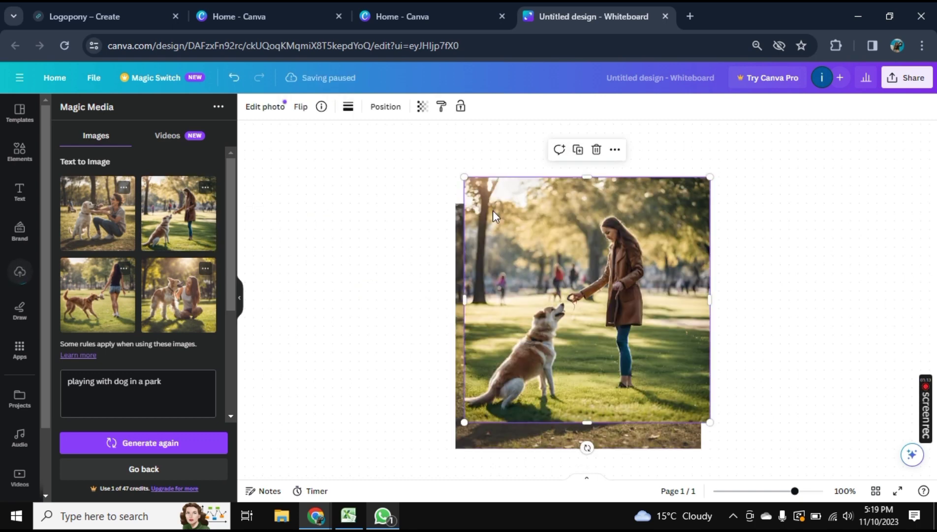
{"action": "left_click", "coordinate": [596, 149]}
{"action": "left_click", "coordinate": [515, 283]}
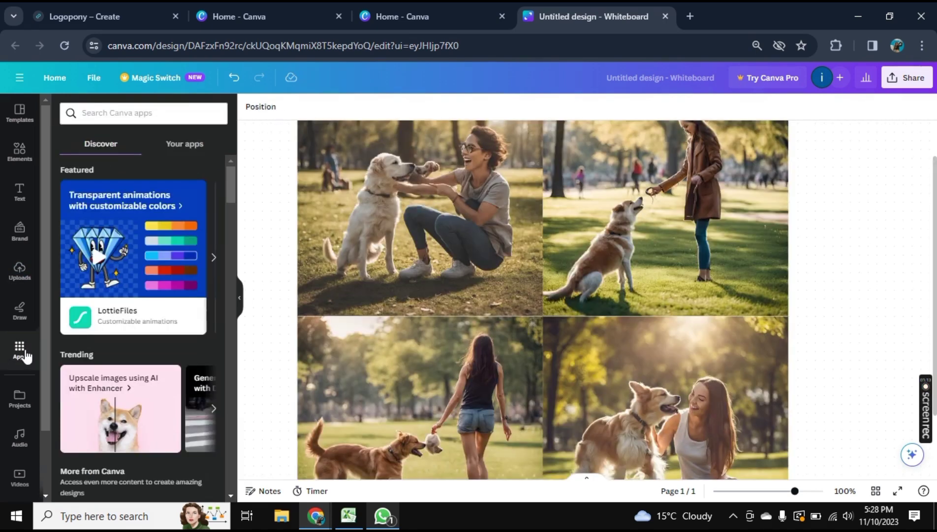
- Search the Canva apps for "AI Voice" and open the Voiceover app
{"action": "left_click", "coordinate": [137, 109]}
{"action": "type", "text": "ai voice"}
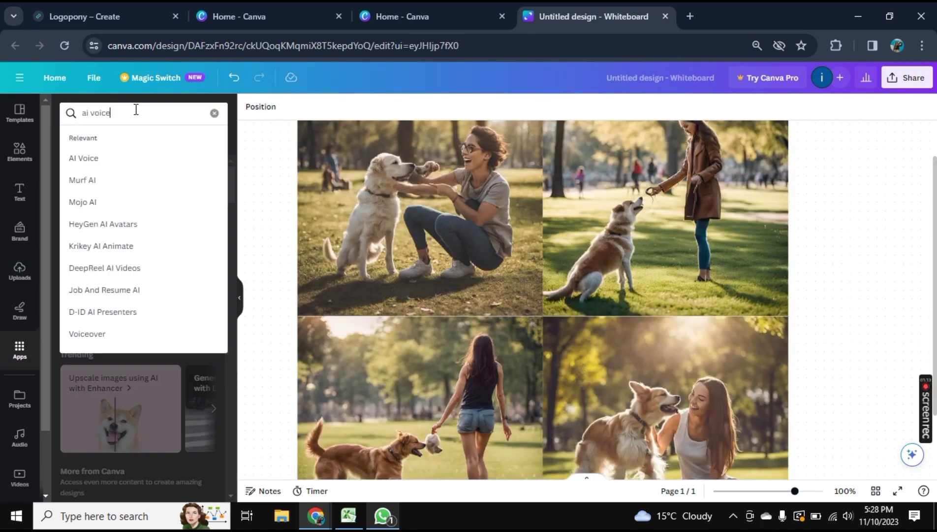
{"action": "left_click", "coordinate": [119, 160]}
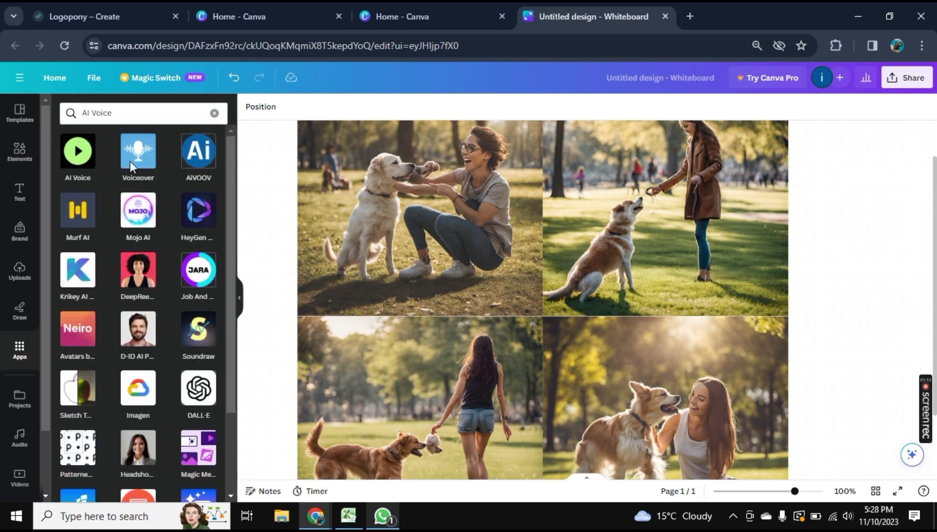
{"action": "left_click", "coordinate": [136, 159]}
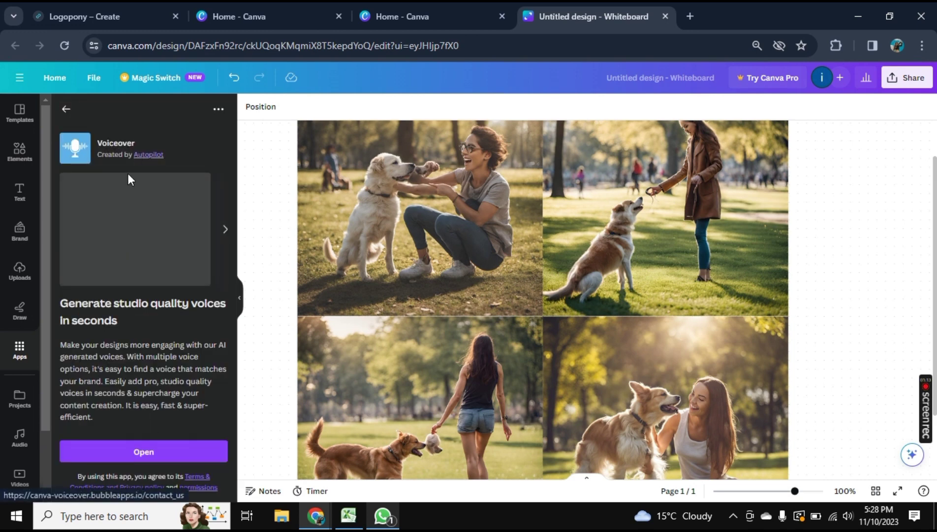
{"action": "left_click", "coordinate": [123, 444]}
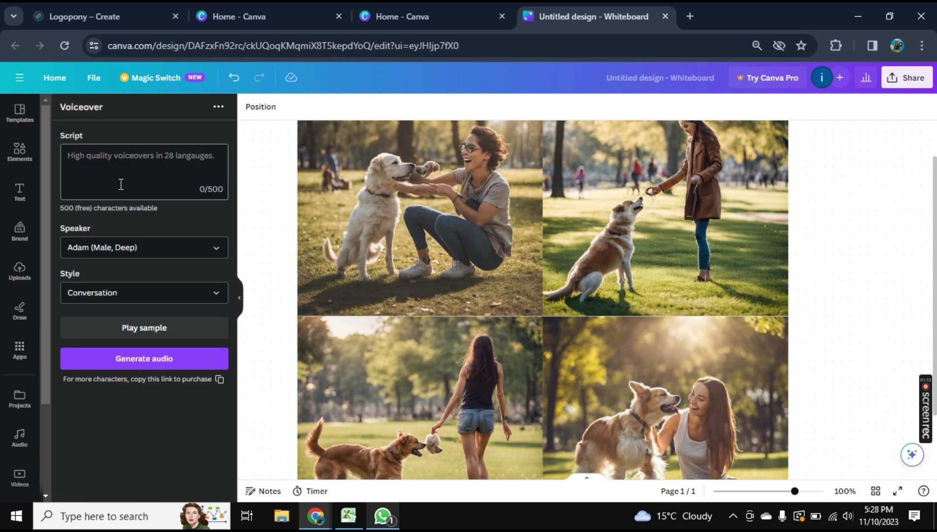
- Enter the voiceover script "how you can create a fake image my typing words."
{"action": "left_click", "coordinate": [121, 184]}
{"action": "type", "text": "how you can create a fake image"}
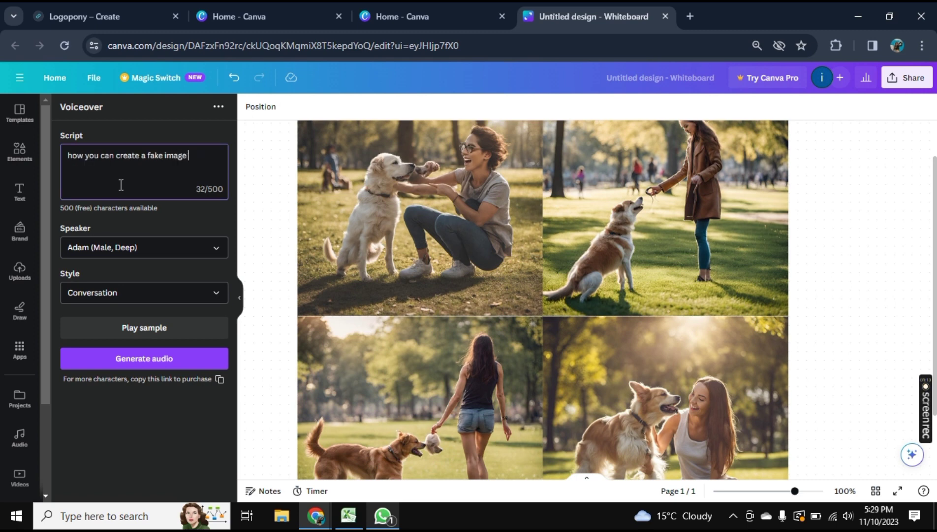
{"action": "type", "text": " my typing words."}
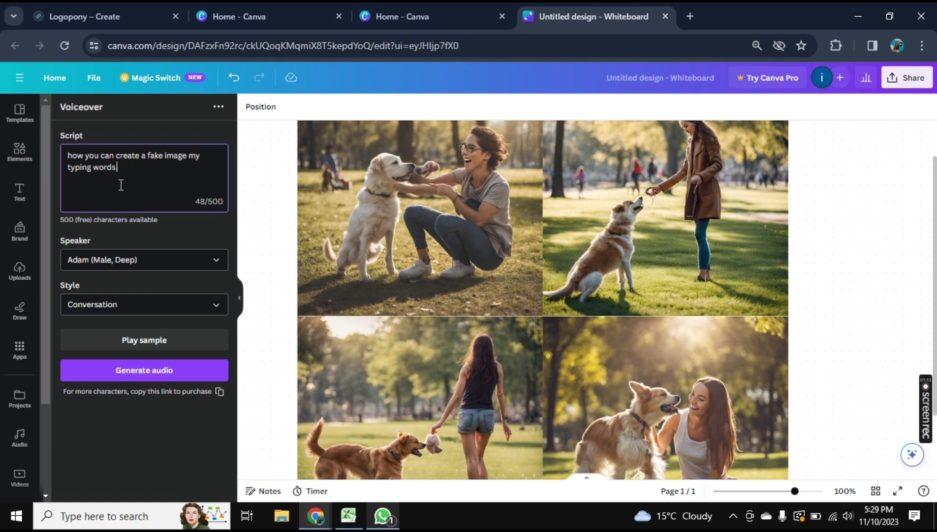
- Generate the voiceover audio with the speaker Bella (Female, Soft) in the Conversation style
{"action": "left_click", "coordinate": [177, 264]}
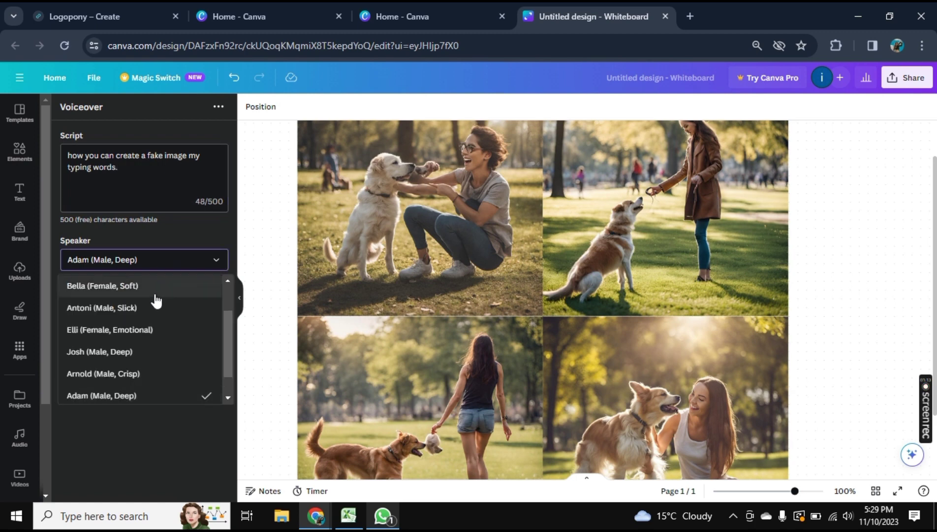
{"action": "left_click", "coordinate": [156, 288]}
{"action": "left_click", "coordinate": [154, 307]}
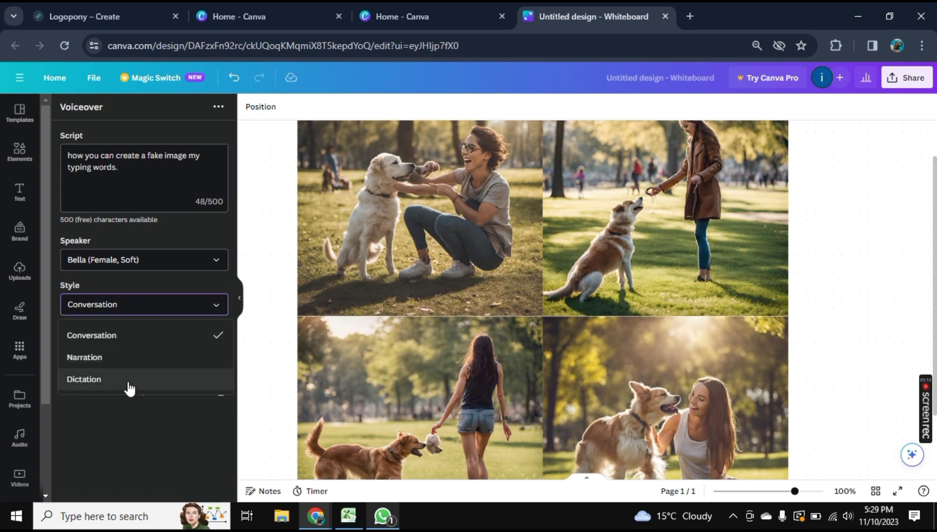
{"action": "left_click", "coordinate": [138, 339]}
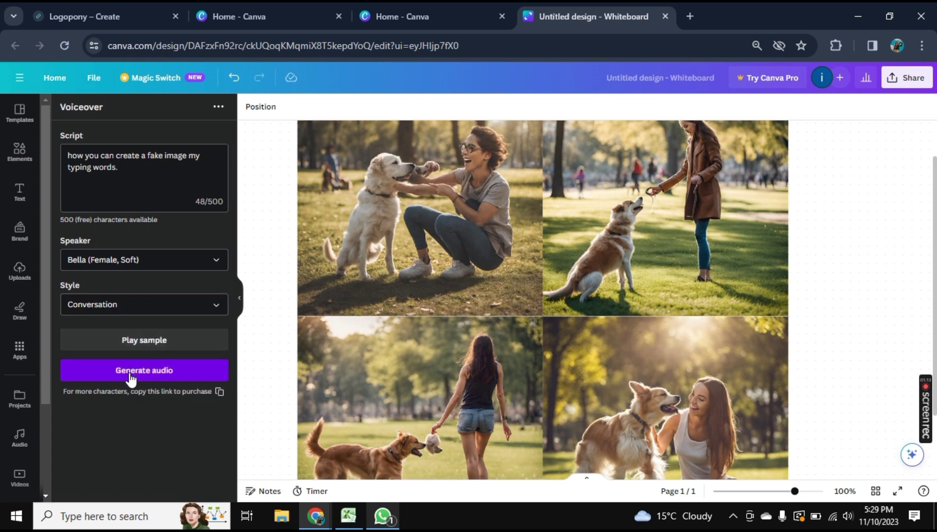
{"action": "left_click", "coordinate": [130, 375]}
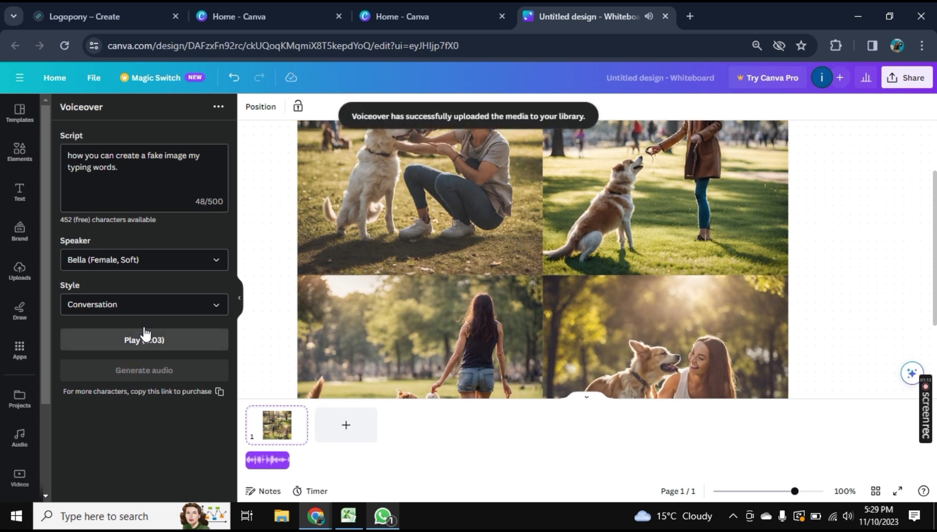
- Change the voiceover style to Narration and generate the audio again
{"action": "left_click", "coordinate": [158, 308]}
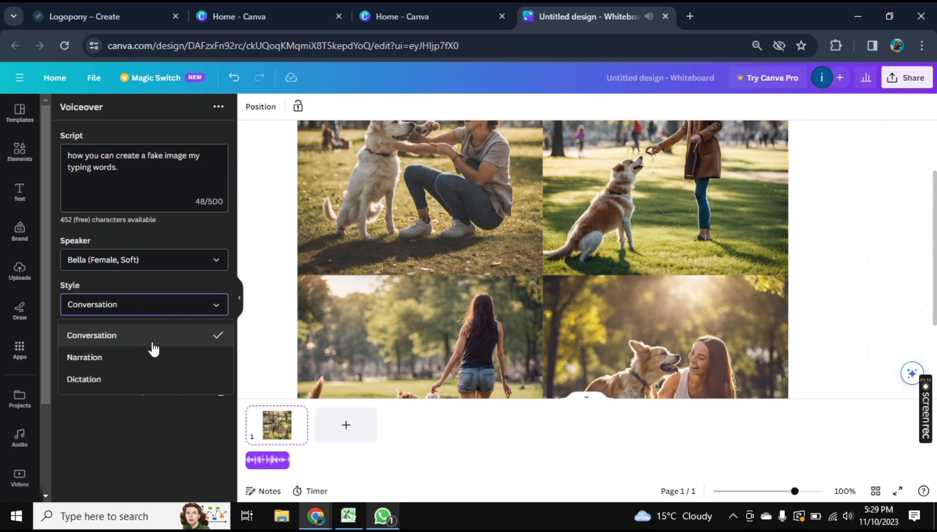
{"action": "left_click", "coordinate": [147, 358]}
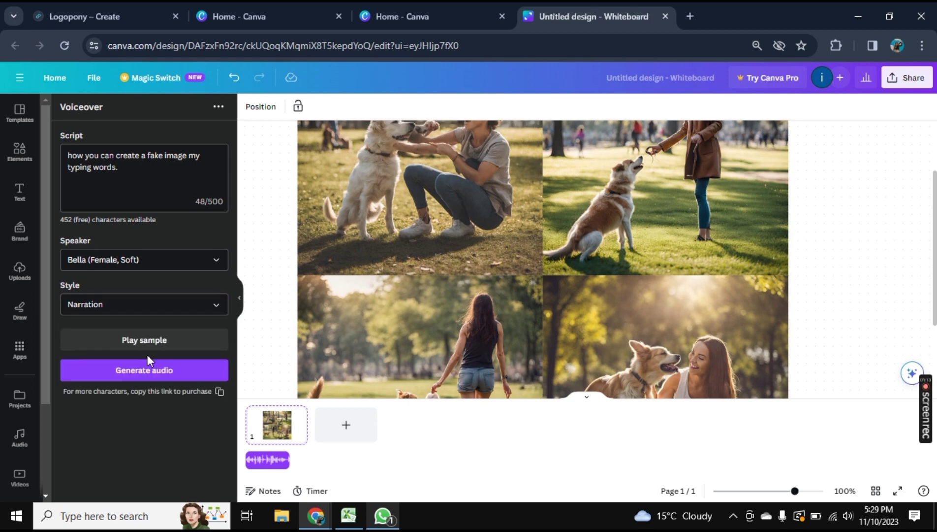
{"action": "left_click", "coordinate": [148, 363]}
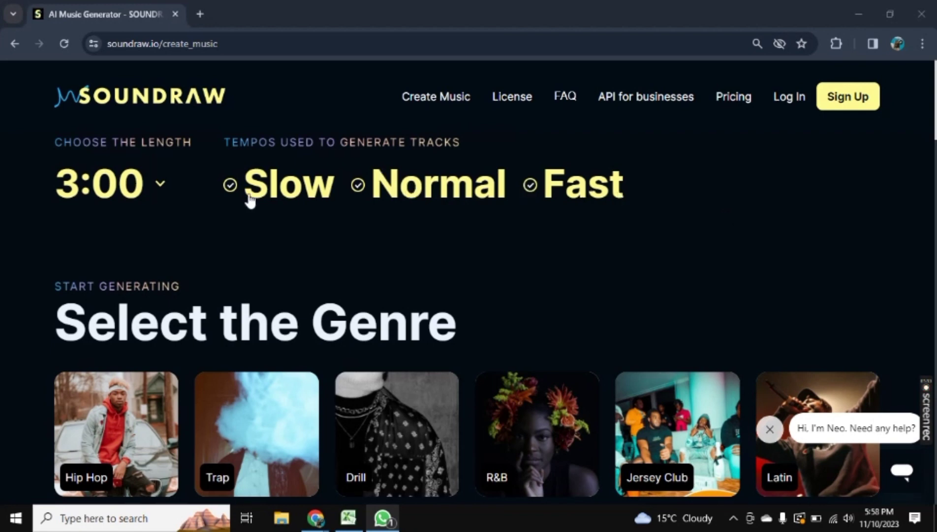
- Keep only the Normal tempo for the 3:00 track length and generate Soundraw tracks in the Beats genre
{"action": "left_click", "coordinate": [460, 203]}
{"action": "left_click", "coordinate": [460, 204]}
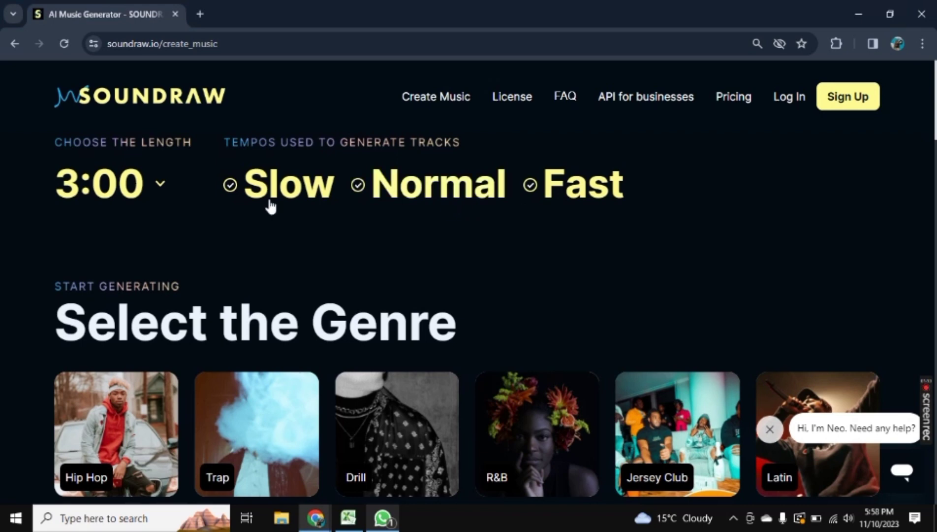
{"action": "left_click", "coordinate": [581, 186]}
{"action": "left_click", "coordinate": [229, 185]}
{"action": "scroll", "coordinate": [393, 246], "scroll_direction": "down", "scroll_amount": 5}
{"action": "left_click", "coordinate": [538, 314]}
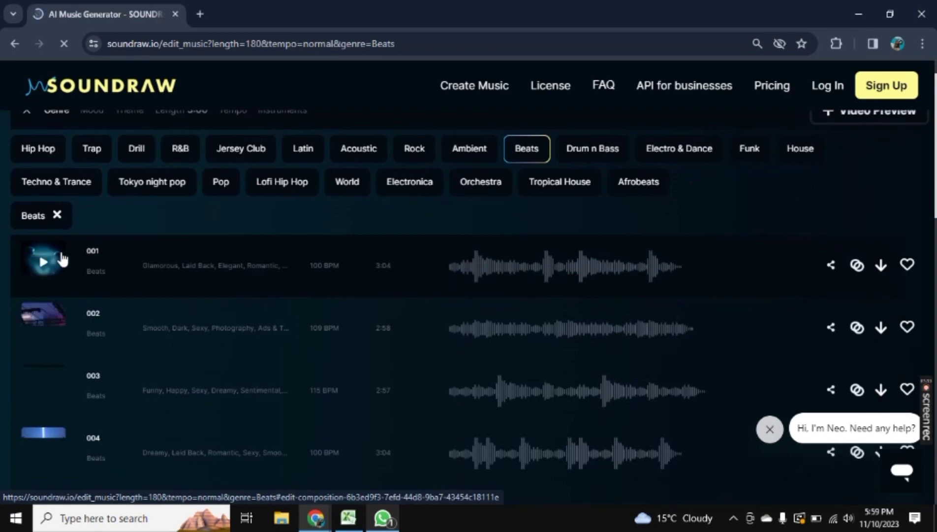
- Play the first Beats track and cycle its opening segment's energy through Medium and High back to Low
{"action": "left_click", "coordinate": [44, 268]}
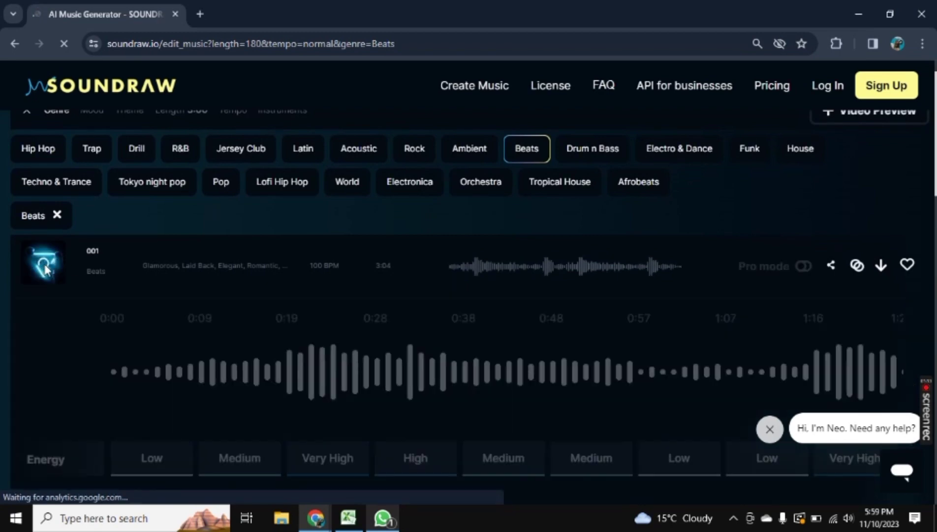
{"action": "left_click", "coordinate": [153, 460]}
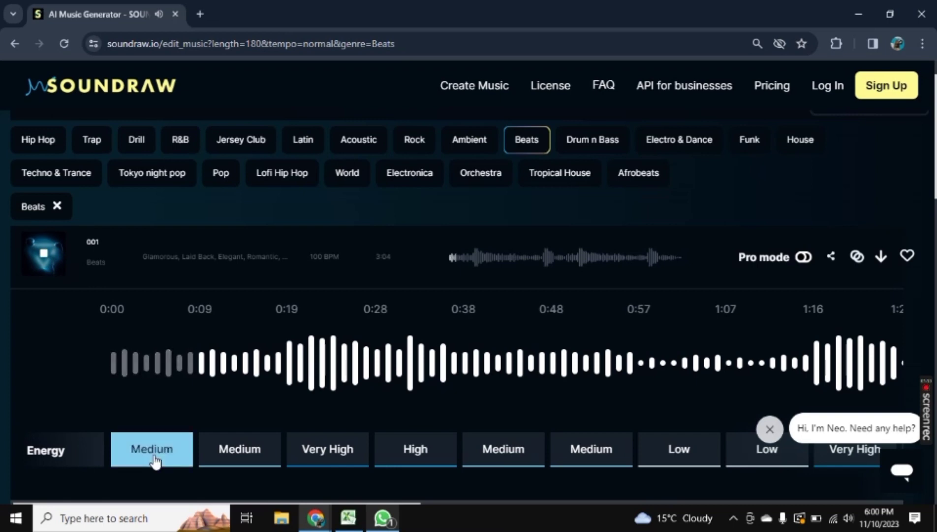
{"action": "left_click", "coordinate": [155, 462]}
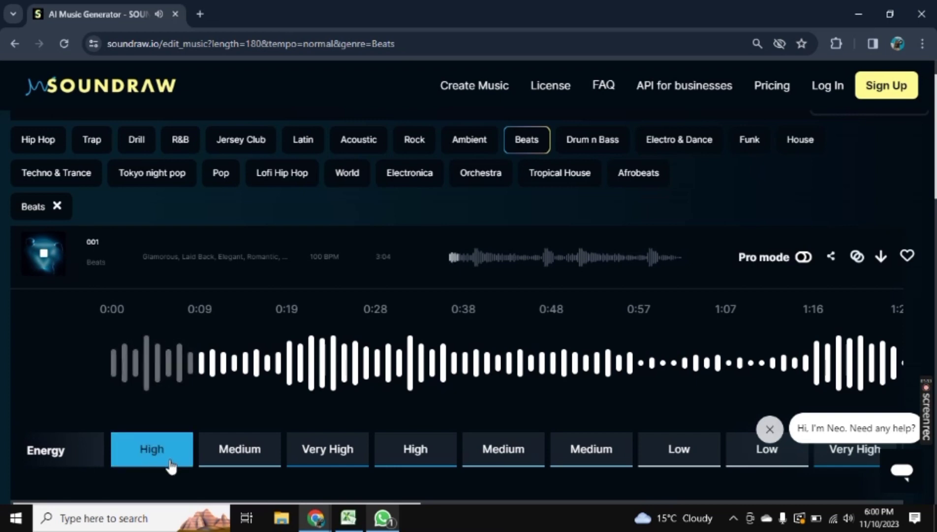
{"action": "left_click", "coordinate": [170, 462]}
{"action": "left_click", "coordinate": [170, 463]}
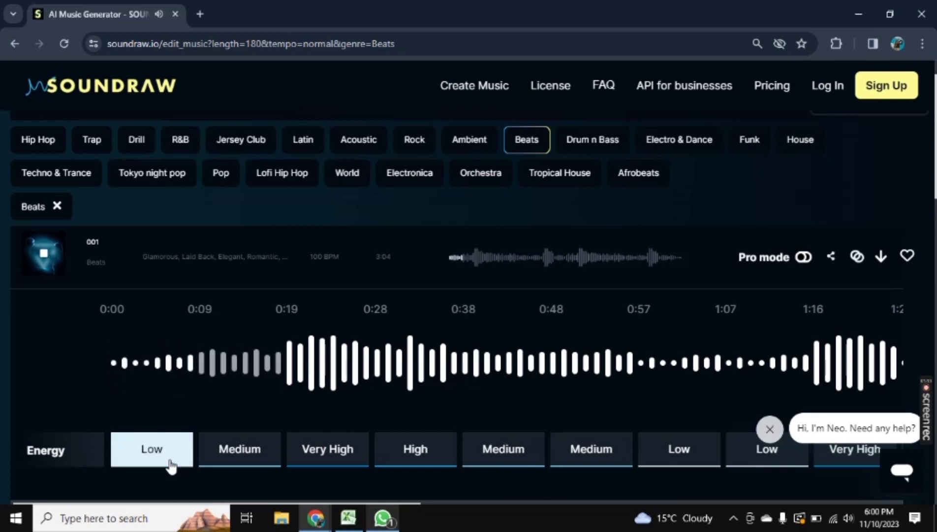
- Set the energy of the track's 0:28 segment to Very High and its 0:48 segment to High
{"action": "left_click", "coordinate": [401, 454]}
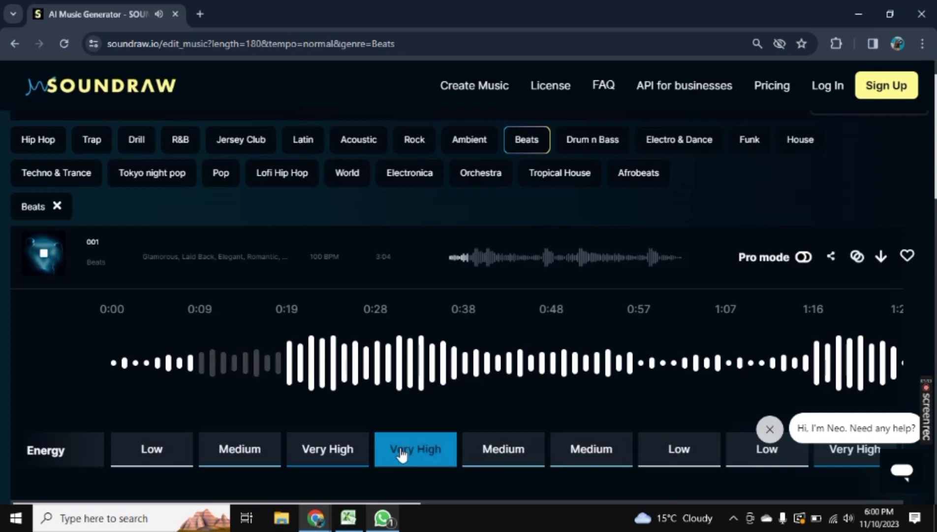
{"action": "left_click", "coordinate": [580, 461]}
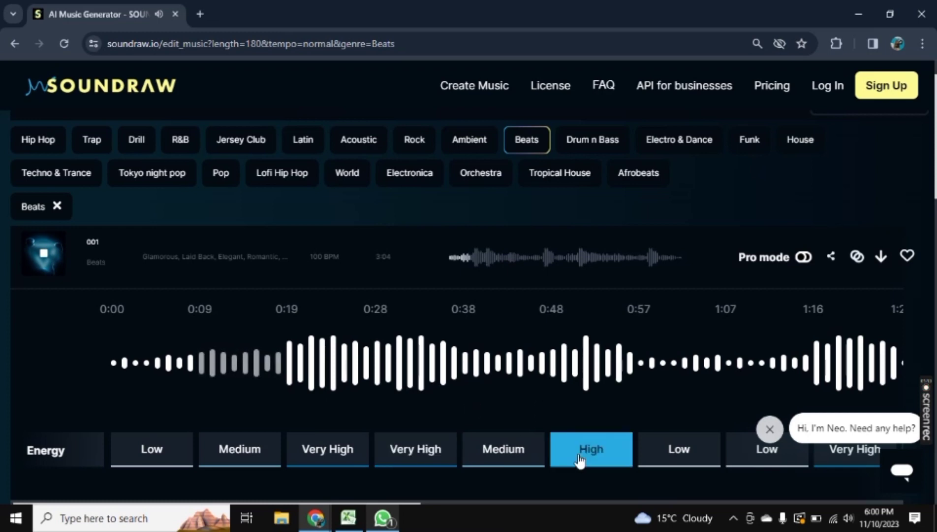